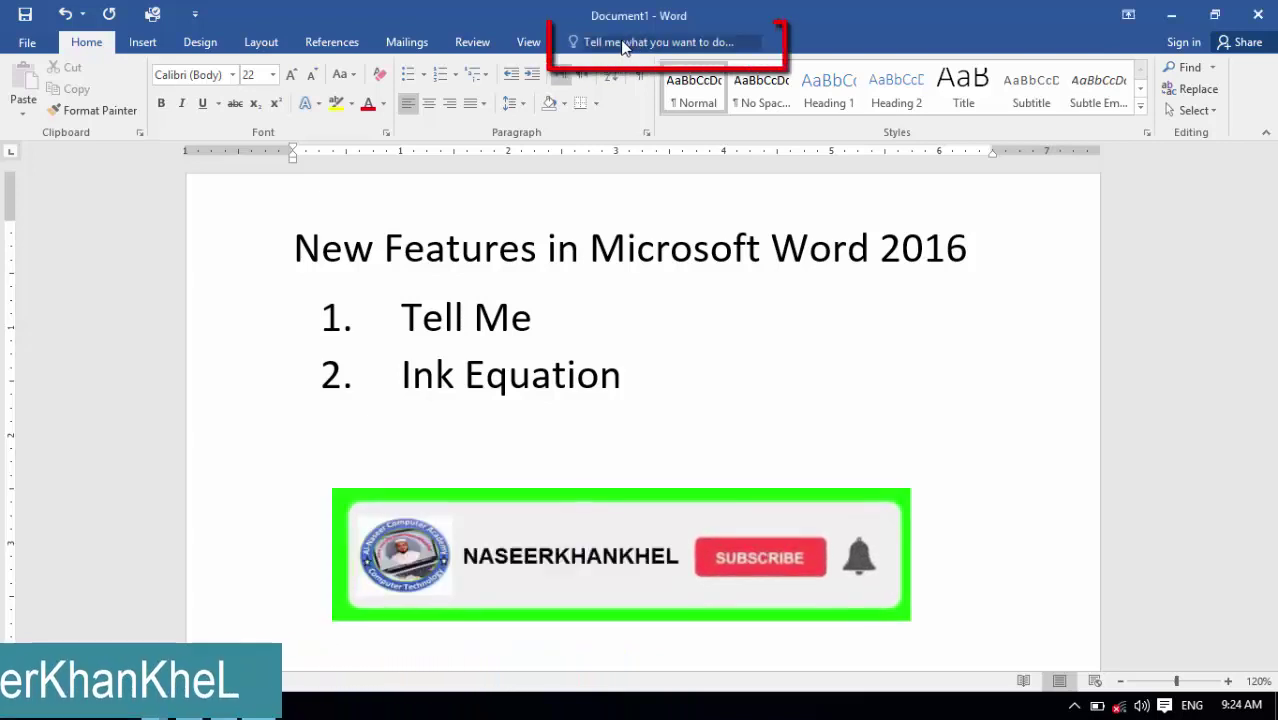
Use Tell Me to search for "print", view Print Preview and Print, and return to the document
{"action": "left_click", "coordinate": [619, 42]}
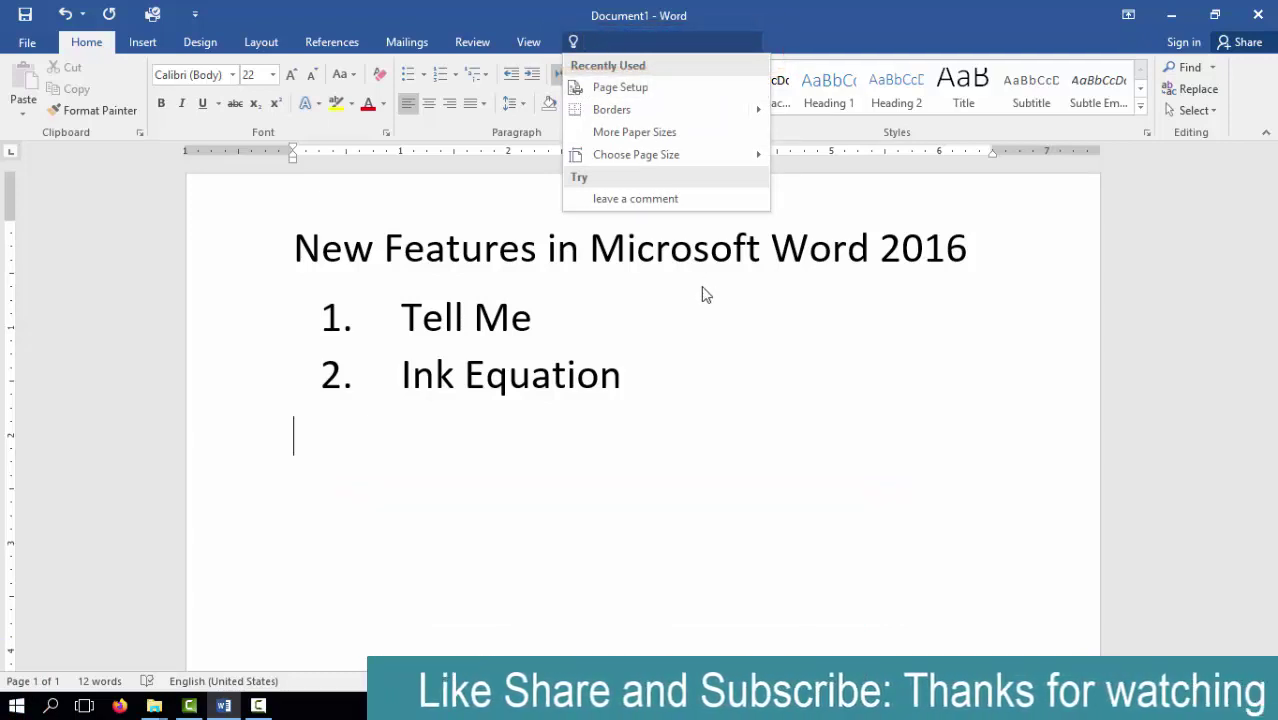
{"action": "key", "text": "Down"}
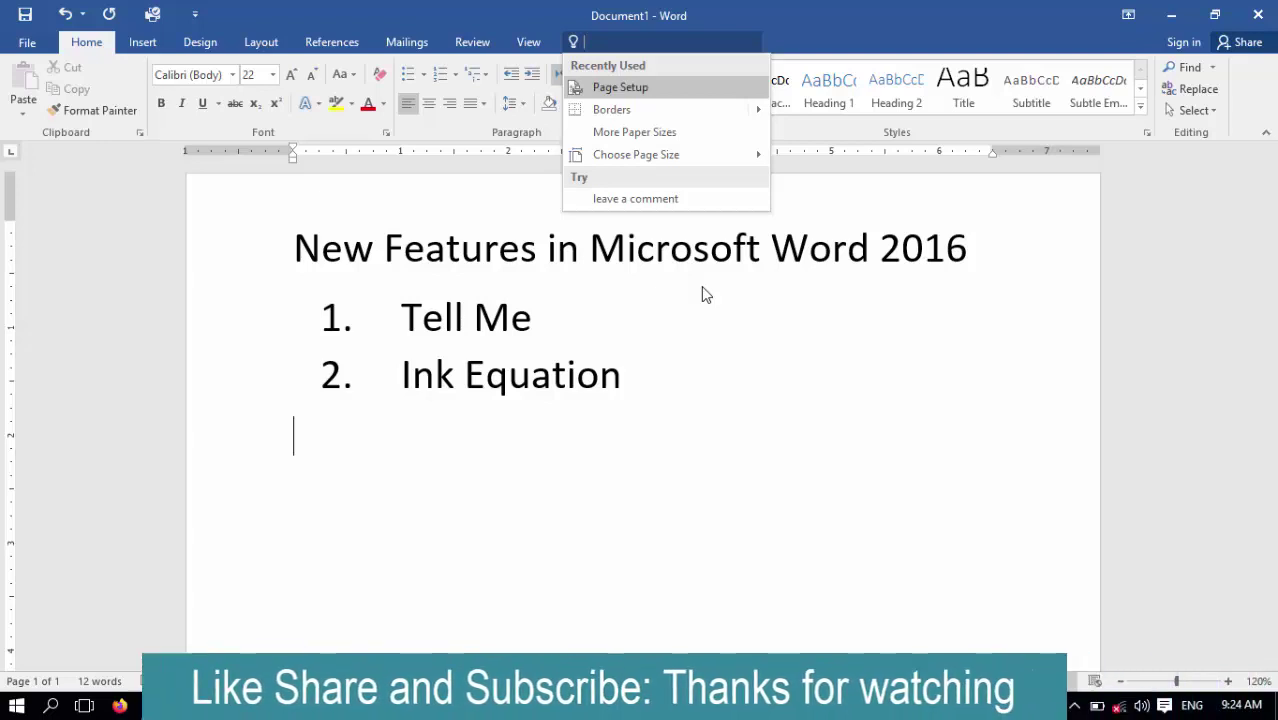
{"action": "type", "text": "print"}
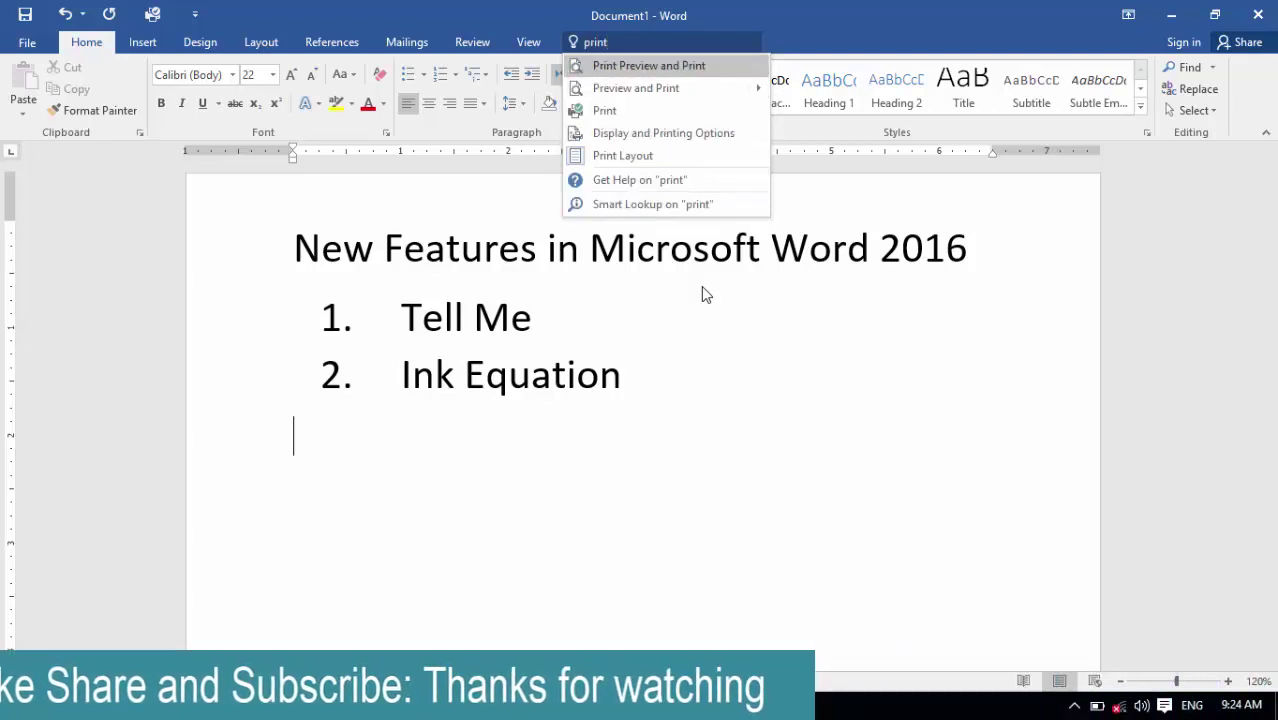
{"action": "key", "text": "Return"}
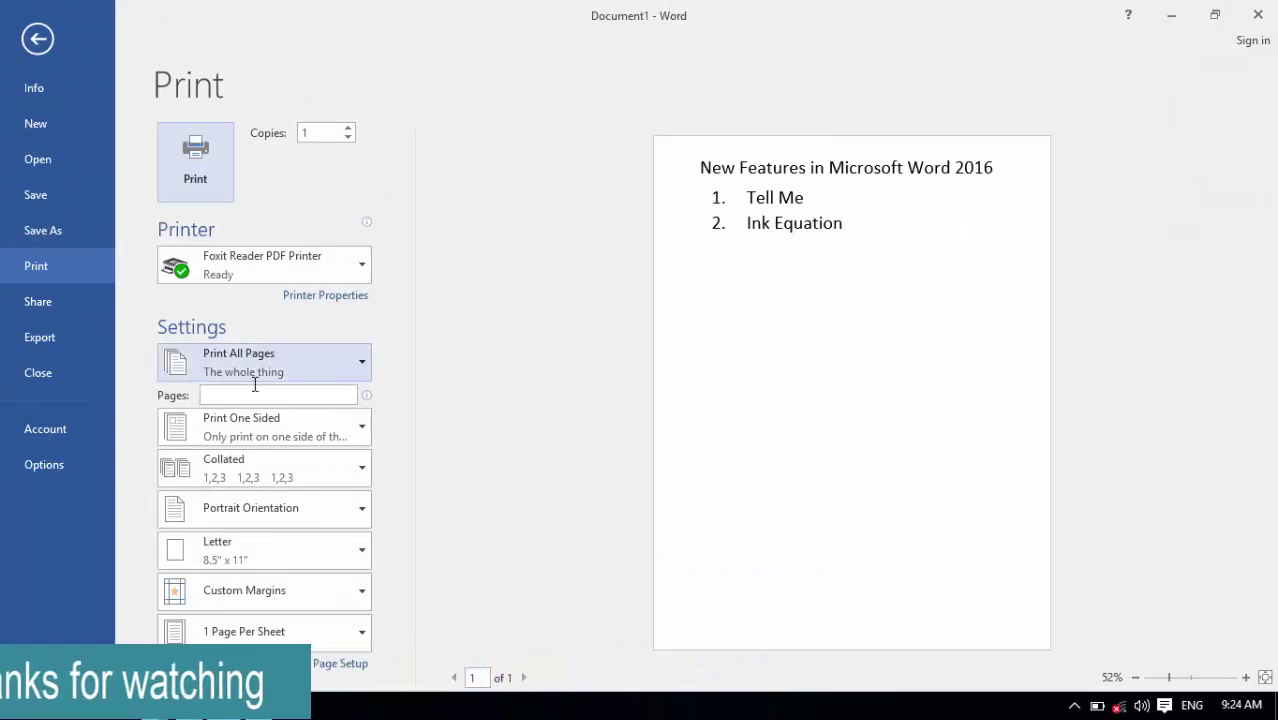
{"action": "key", "text": "Escape"}
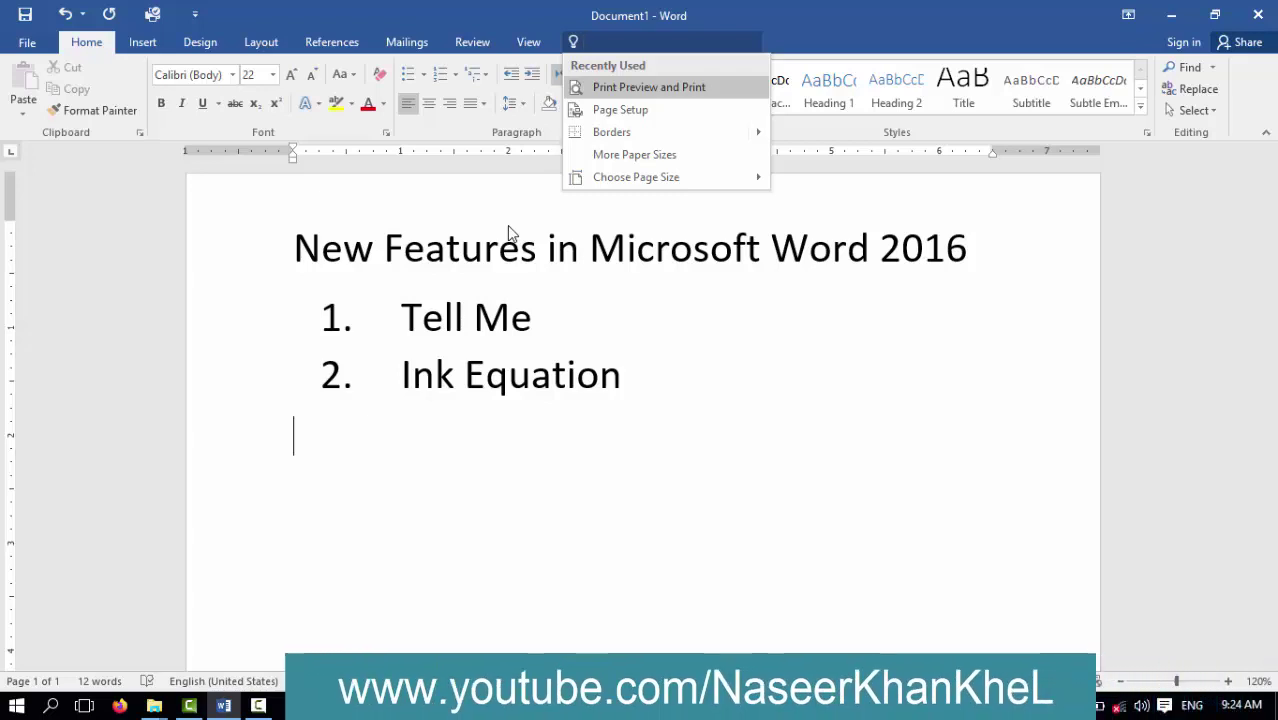
Use Tell Me to find "word count", view the document's statistics clear of the text, and close them
{"action": "type", "text": "word c"}
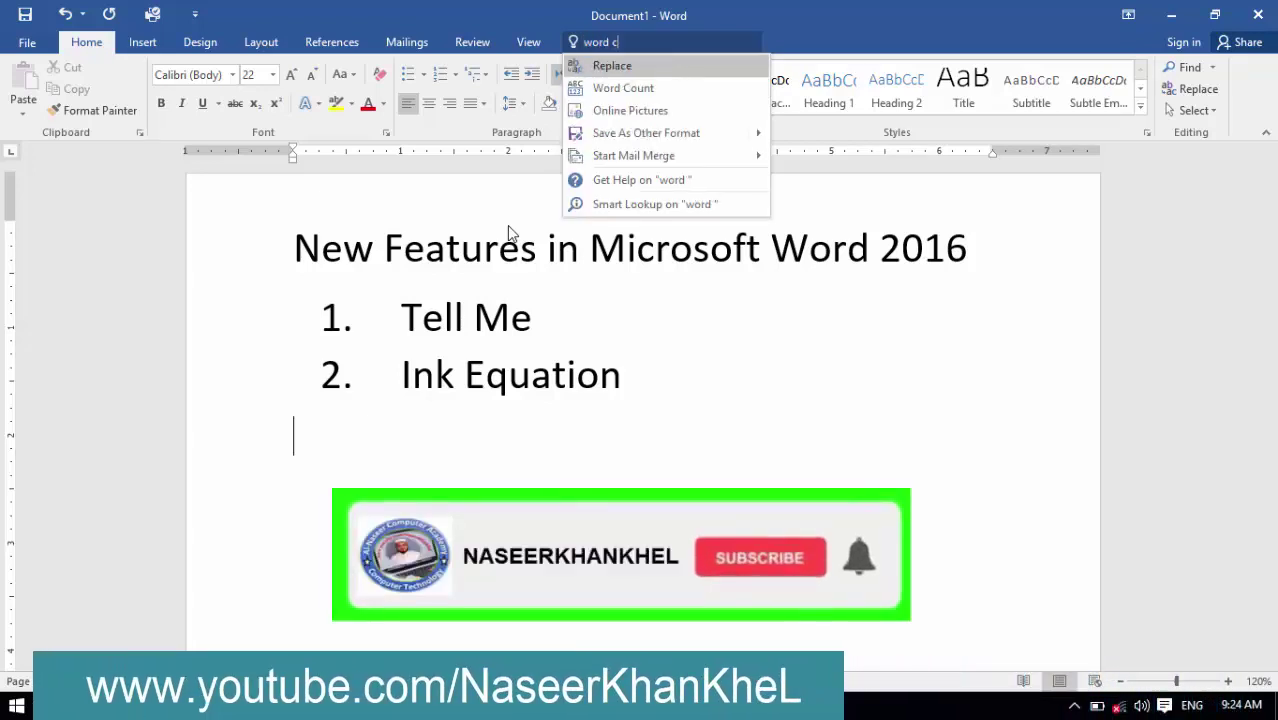
{"action": "type", "text": "ount"}
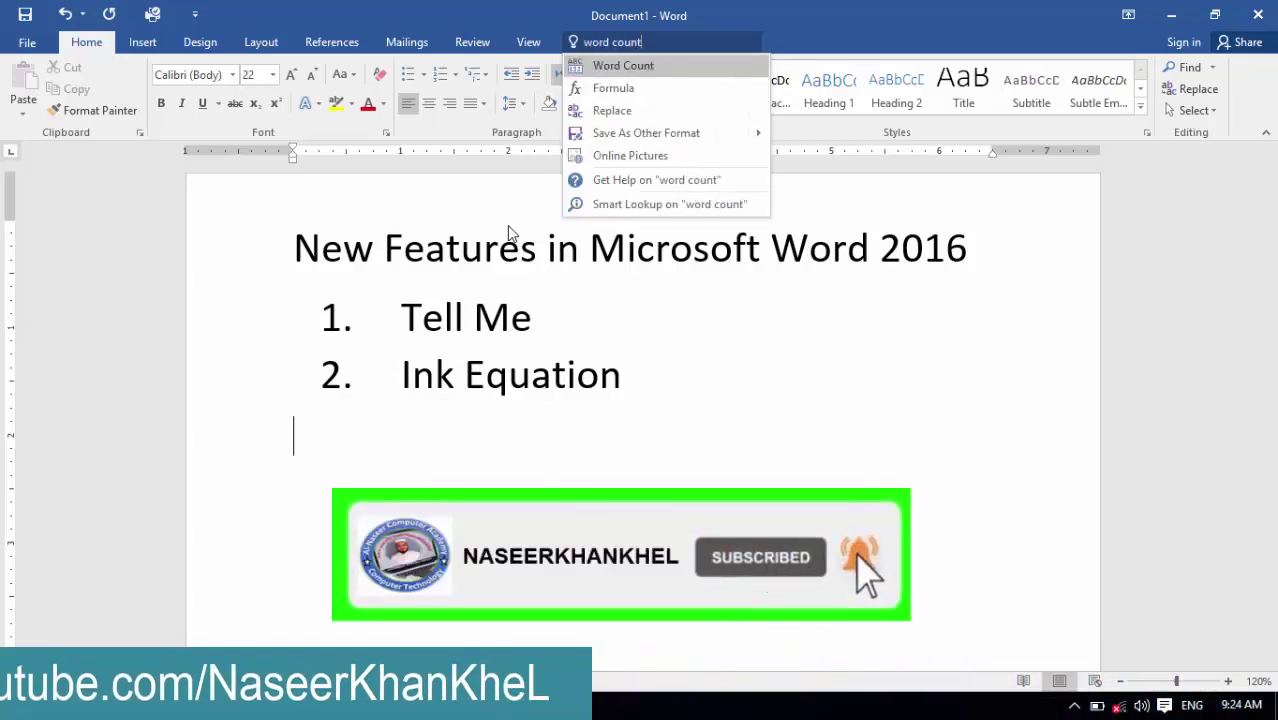
{"action": "key", "text": "Return"}
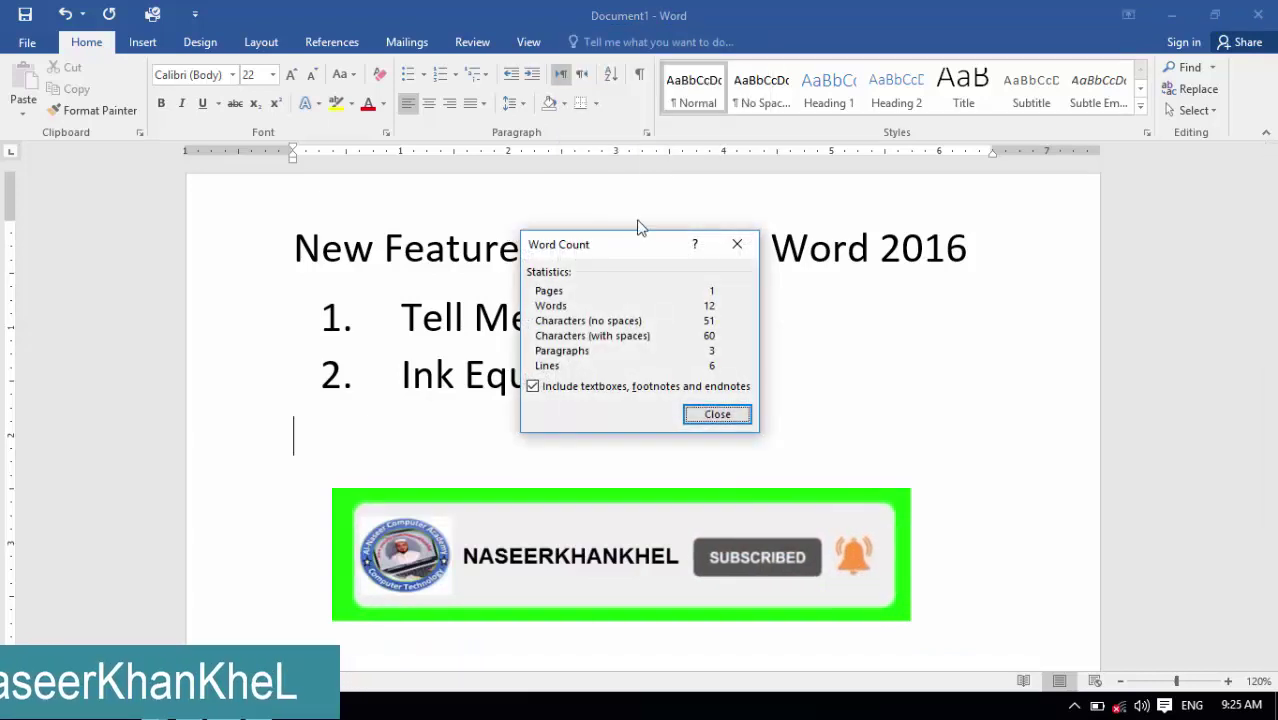
{"action": "left_click_drag", "start_coordinate": [621, 255], "coordinate": [627, 435]}
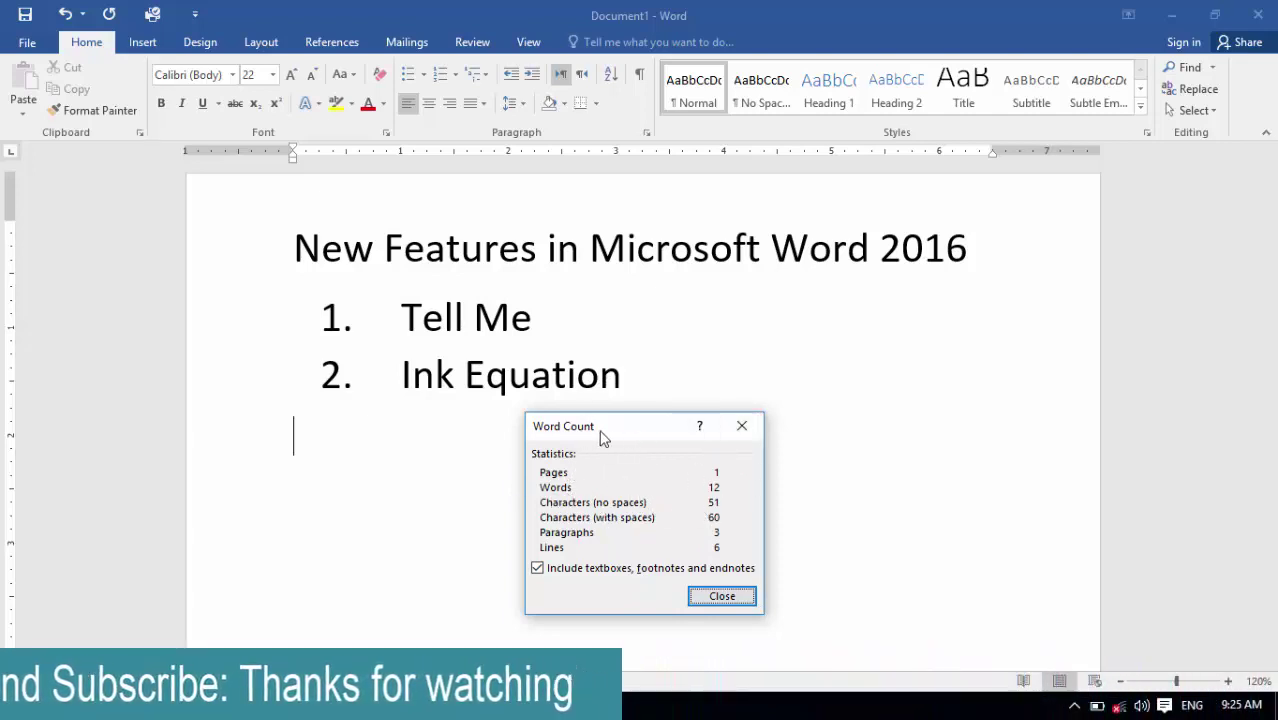
{"action": "left_click_drag", "start_coordinate": [598, 440], "coordinate": [559, 450]}
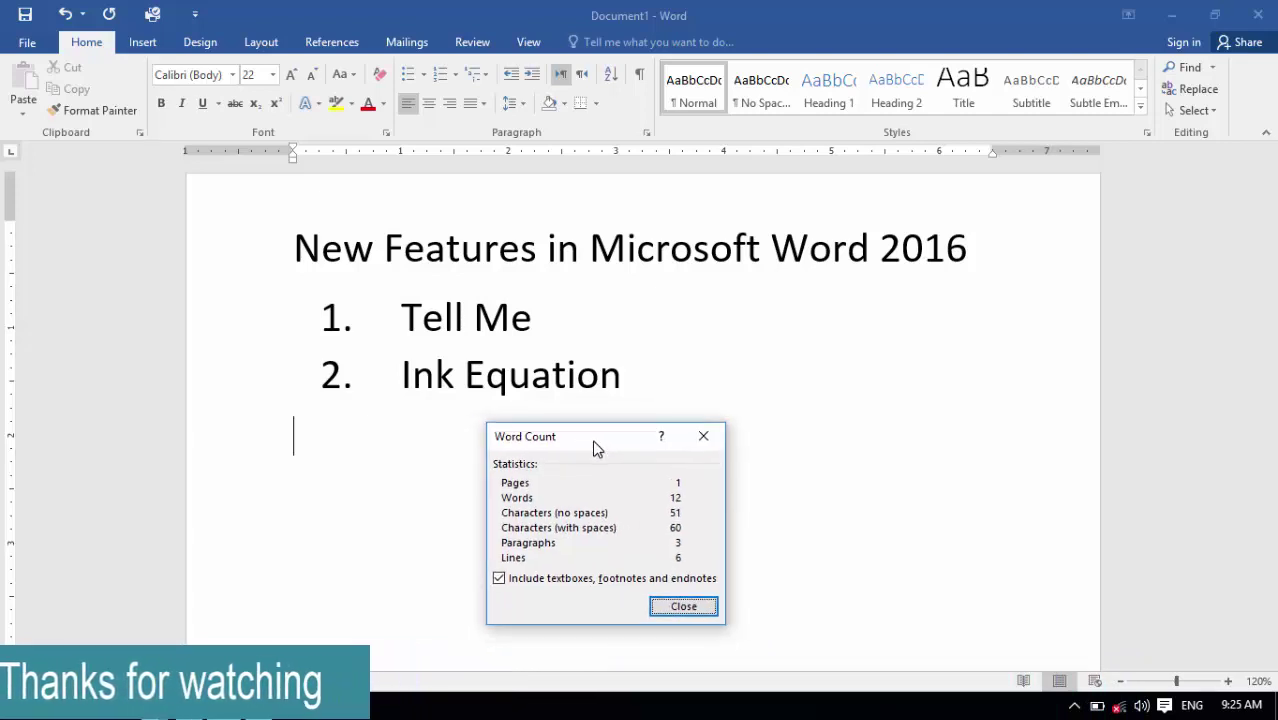
{"action": "left_click", "coordinate": [684, 606]}
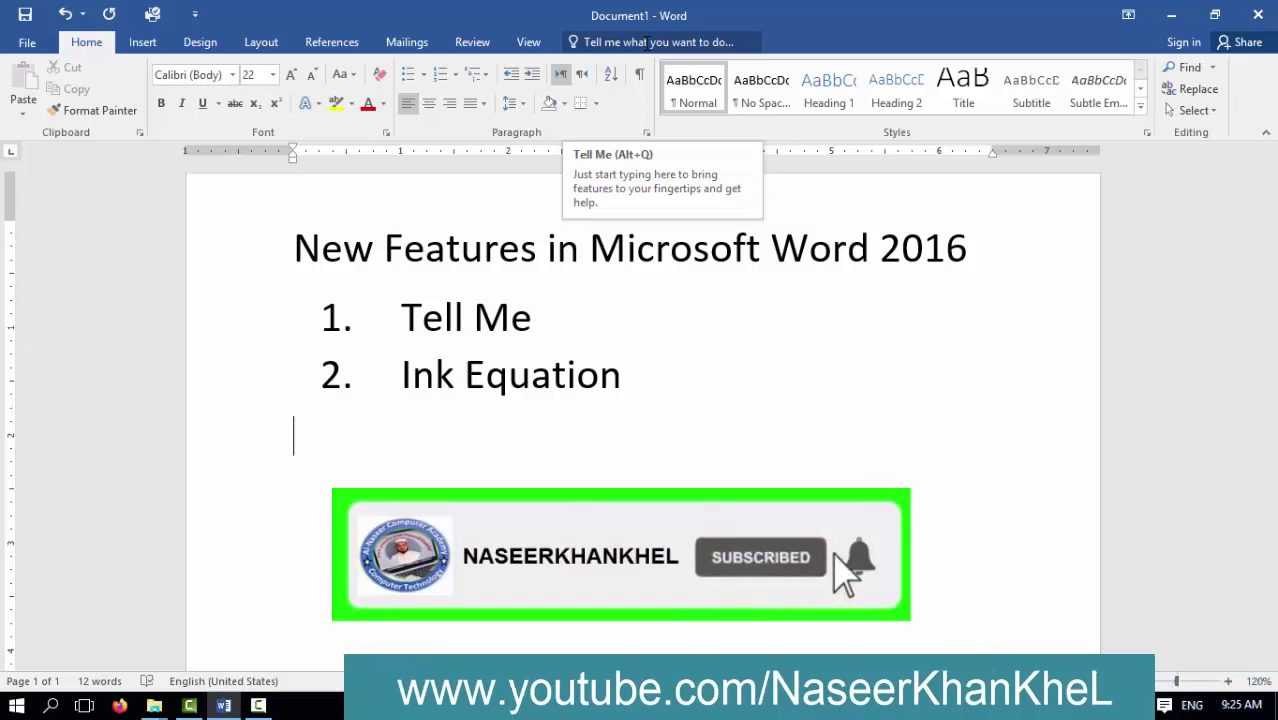
Handwrite a square root sign as an ink equation and insert it on the empty line below the list
{"action": "left_click", "coordinate": [605, 422]}
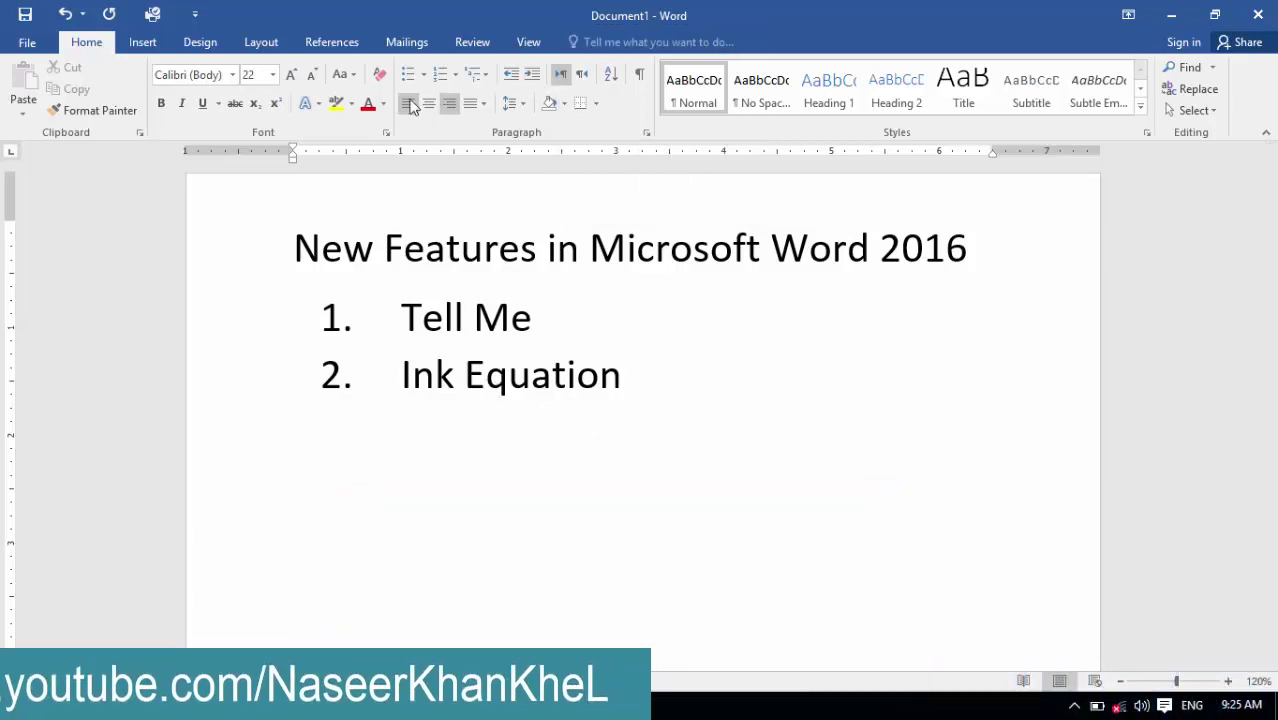
{"action": "left_click", "coordinate": [144, 44]}
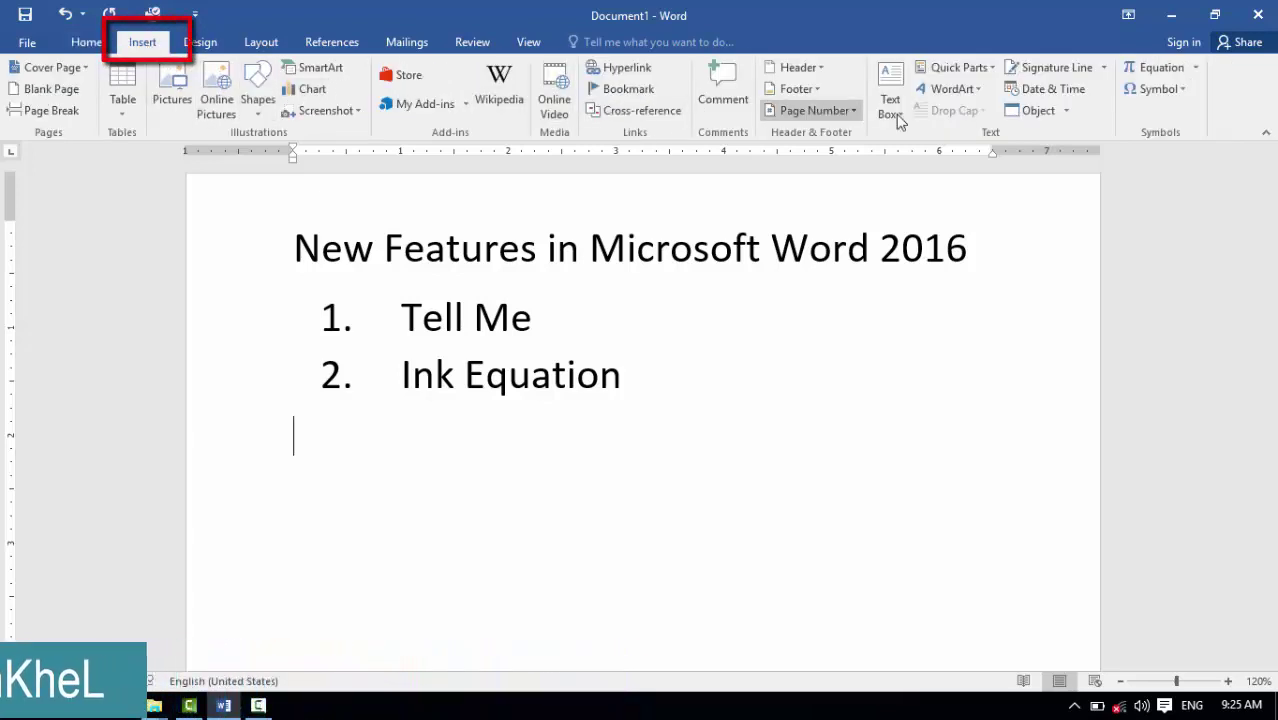
{"action": "left_click", "coordinate": [1198, 72]}
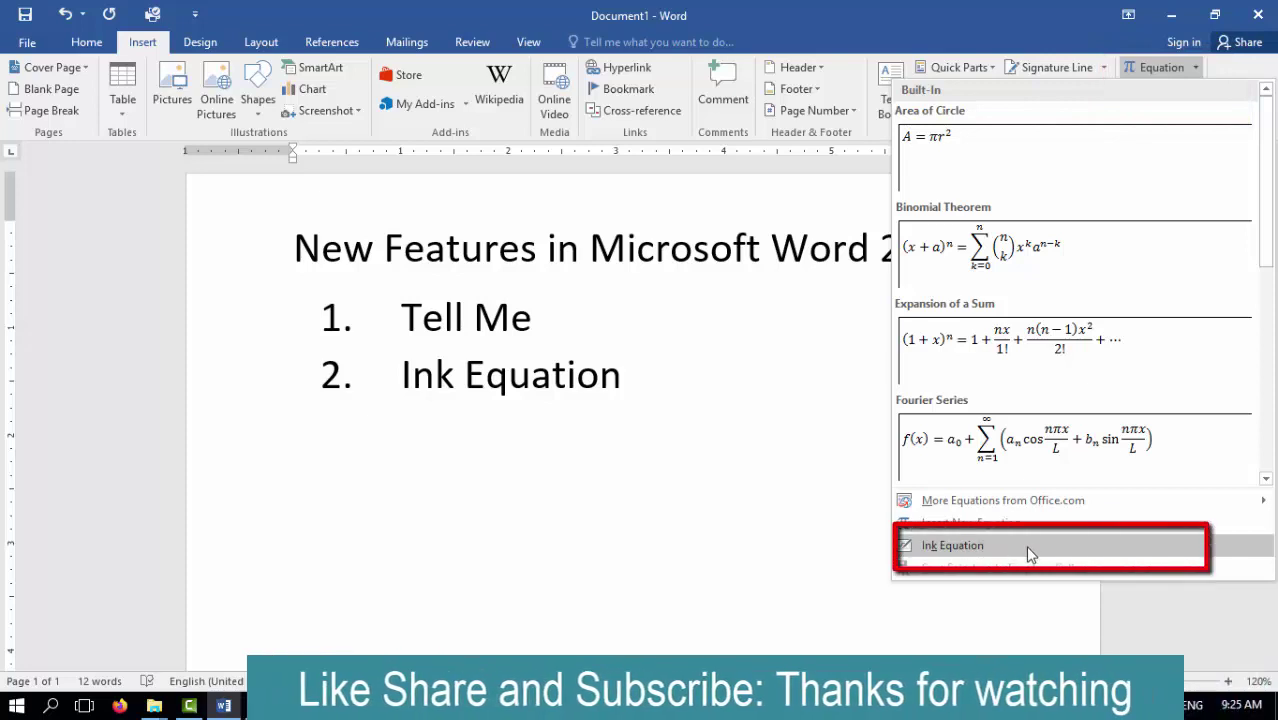
{"action": "left_click", "coordinate": [1020, 549]}
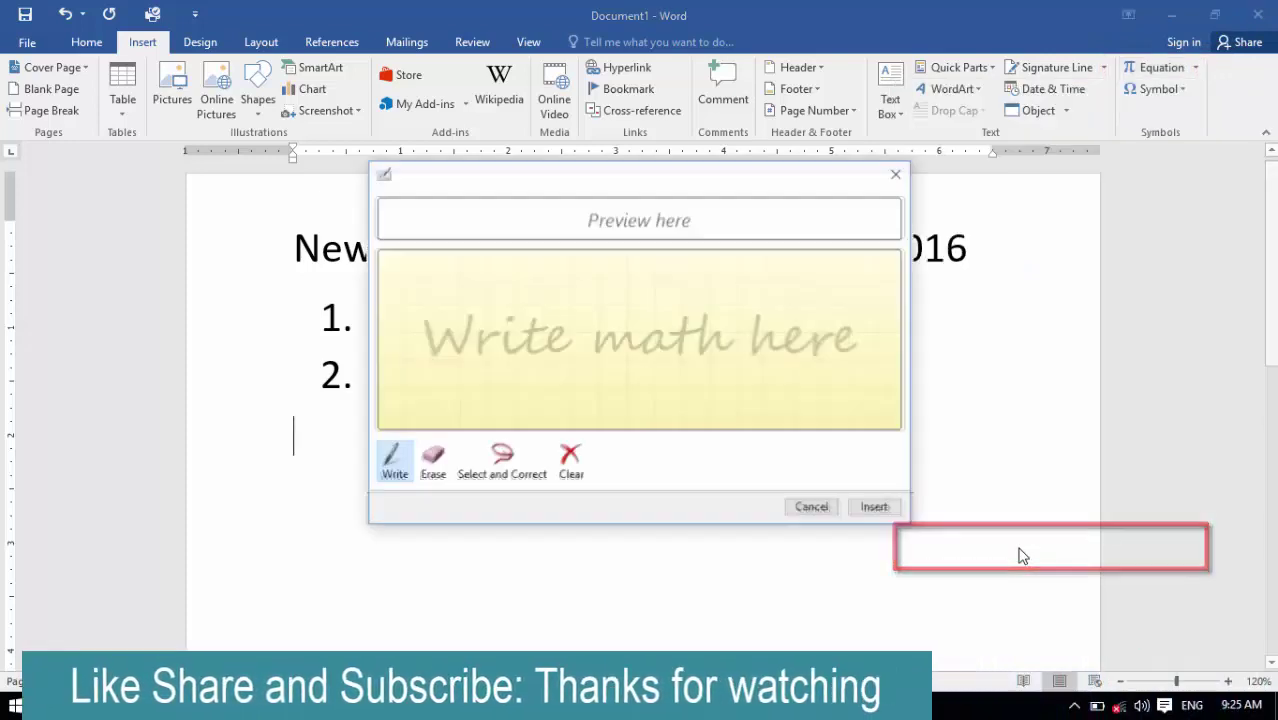
{"action": "mouse_move", "coordinate": [632, 190]}
{"action": "left_mouse_down"}
{"action": "mouse_move", "coordinate": [657, 227]}
{"action": "mouse_move", "coordinate": [789, 331]}
{"action": "left_mouse_up"}
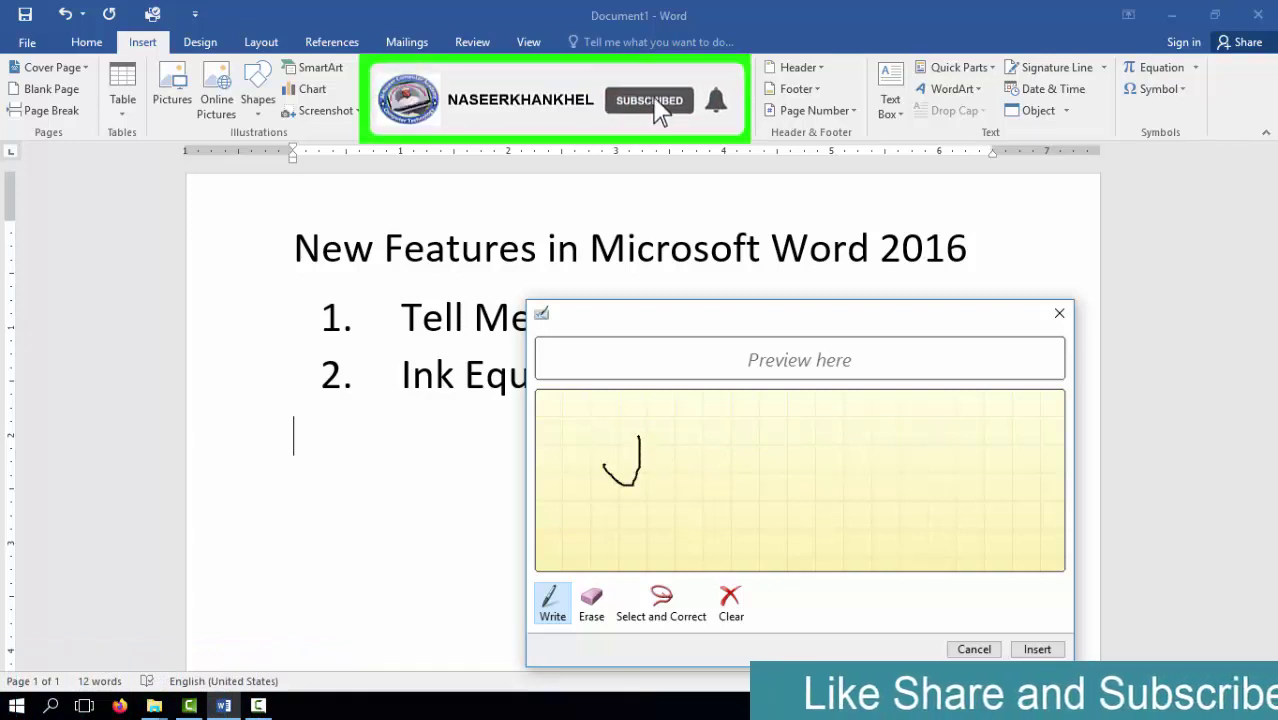
{"action": "left_click_drag", "start_coordinate": [706, 436], "coordinate": [795, 434]}
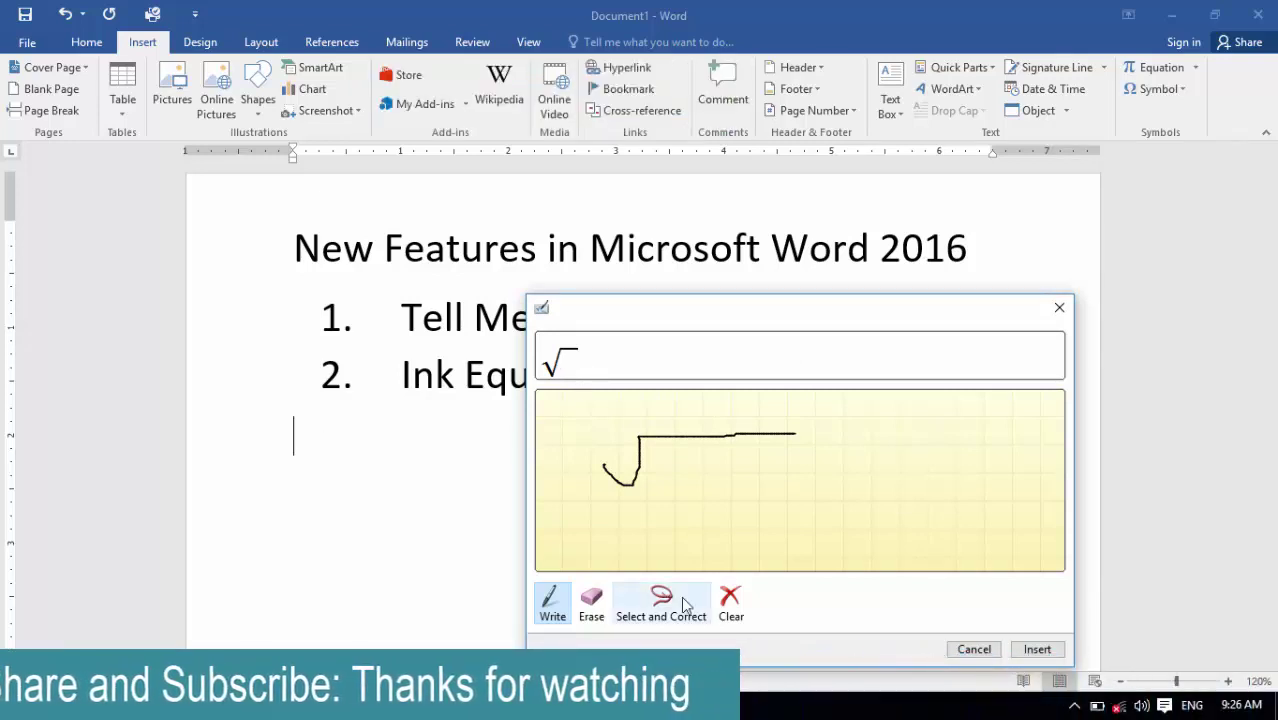
{"action": "left_click", "coordinate": [1055, 650]}
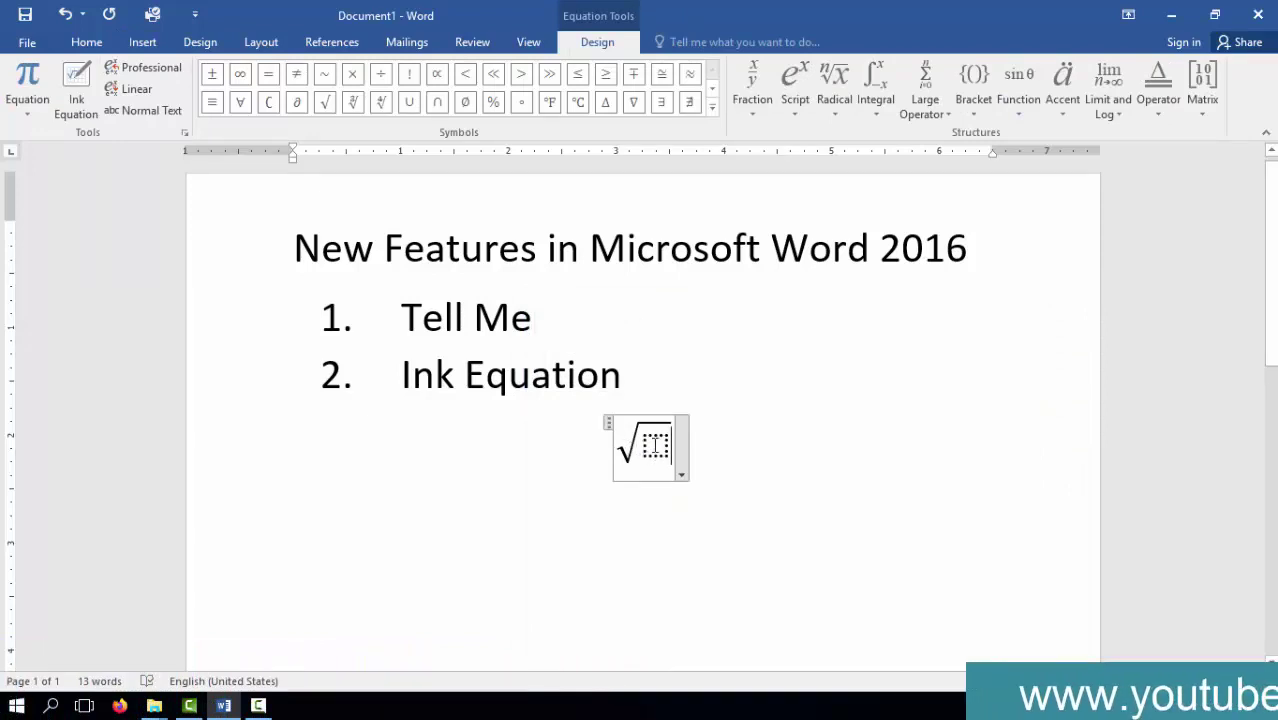
{"action": "left_click", "coordinate": [731, 476]}
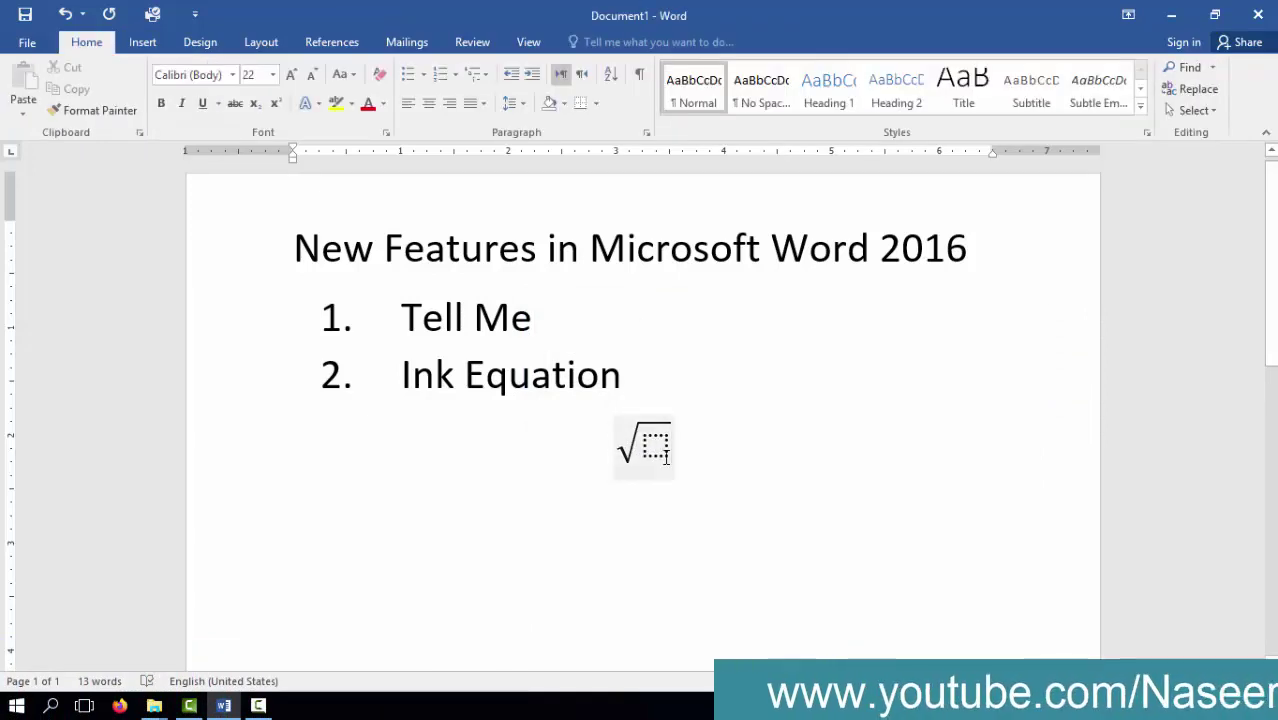
Start a new ink equation below the square root, draw a curved stroke and erase it
{"action": "left_click", "coordinate": [142, 42]}
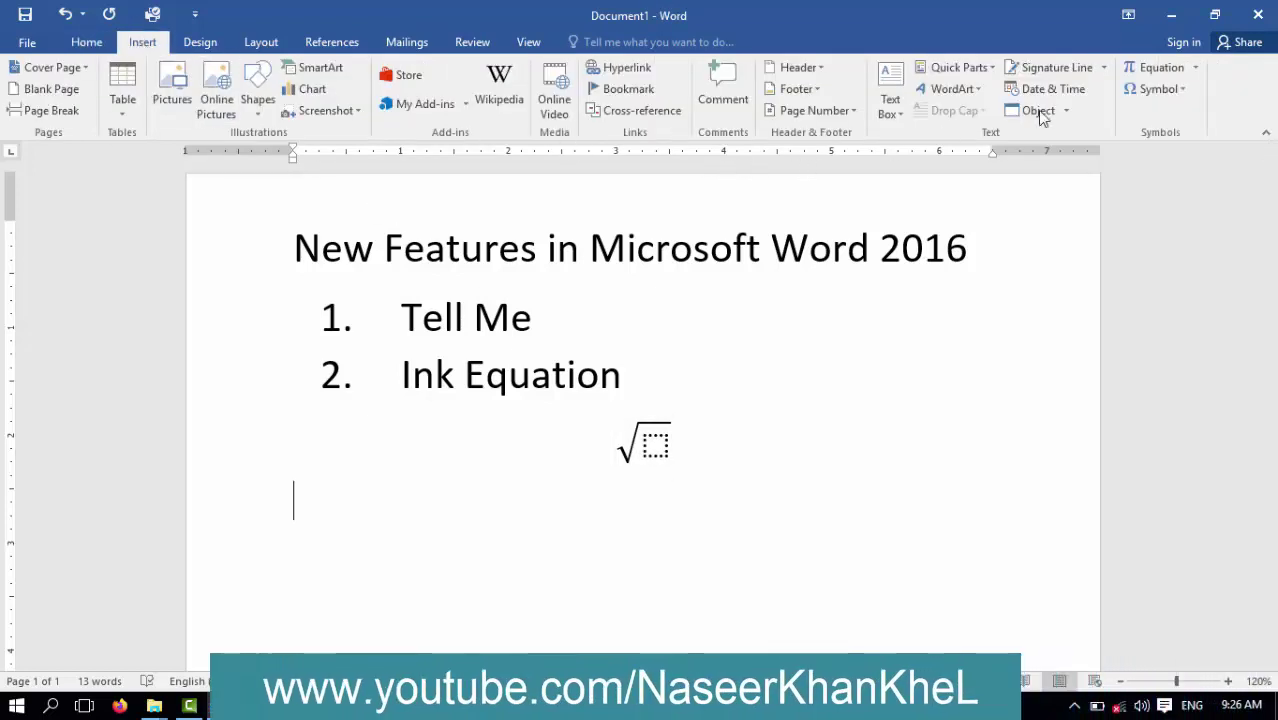
{"action": "left_click", "coordinate": [1194, 68]}
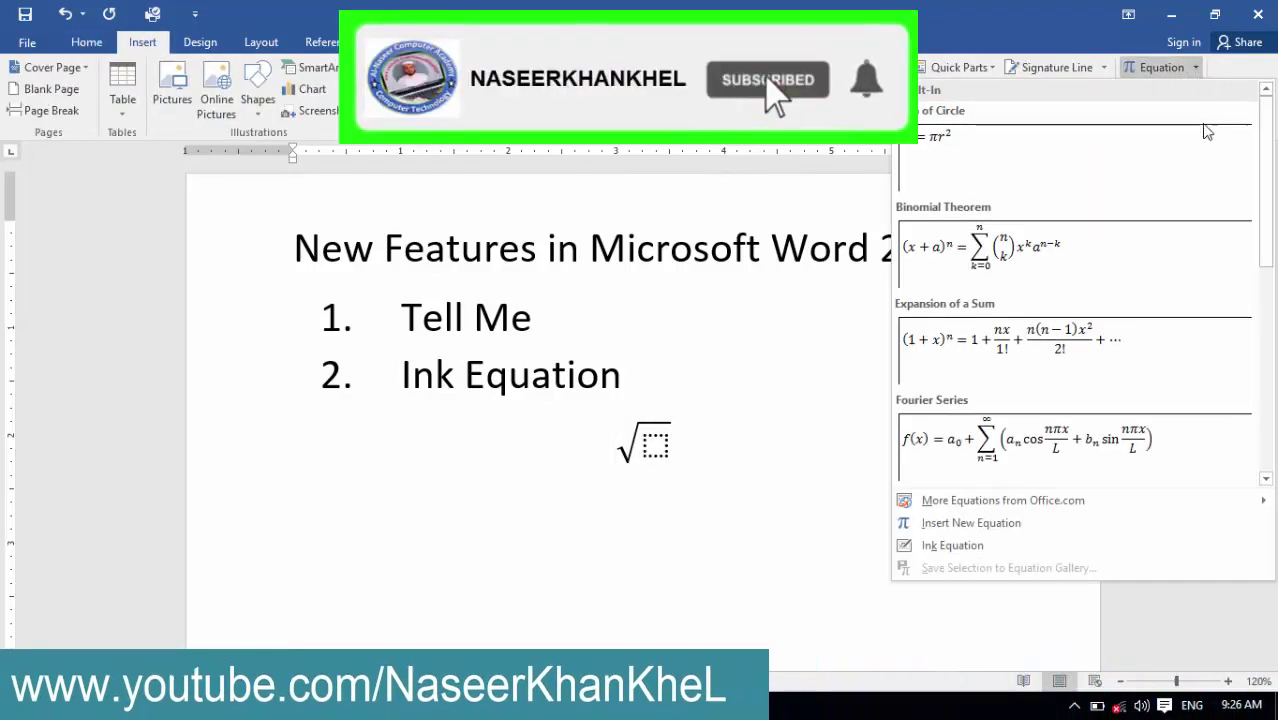
{"action": "left_click", "coordinate": [1014, 545]}
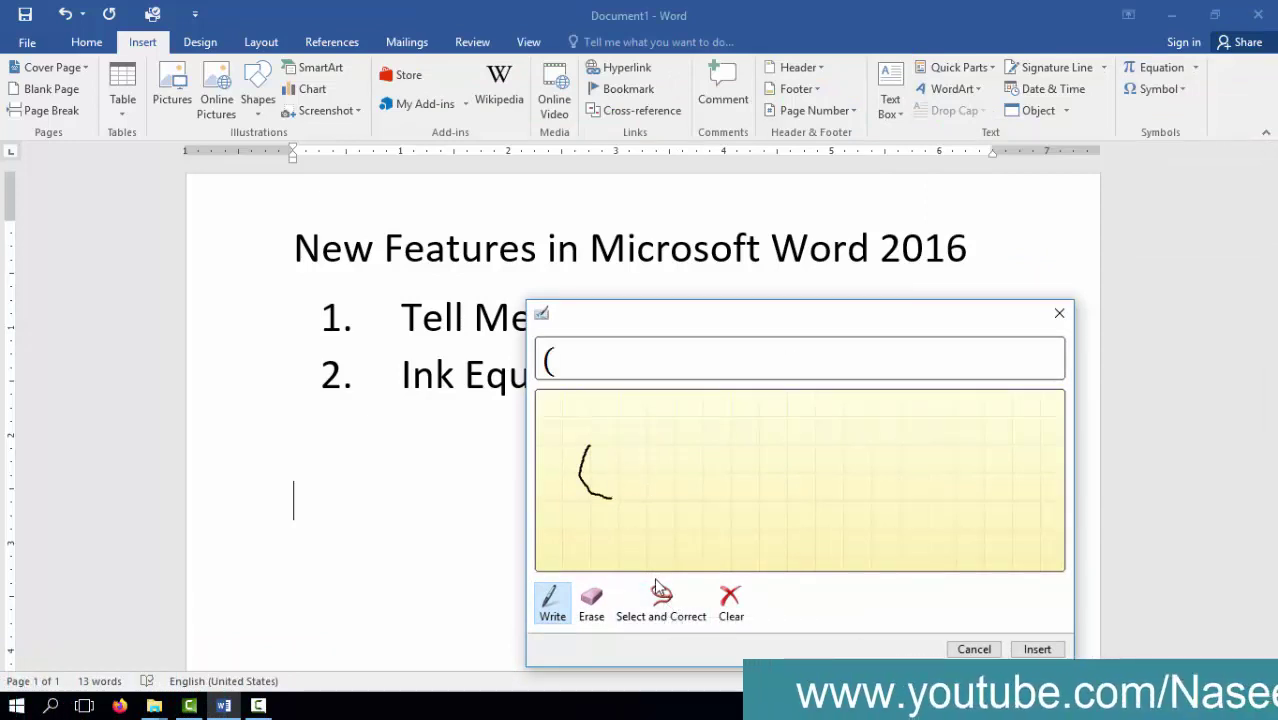
{"action": "left_click", "coordinate": [591, 605]}
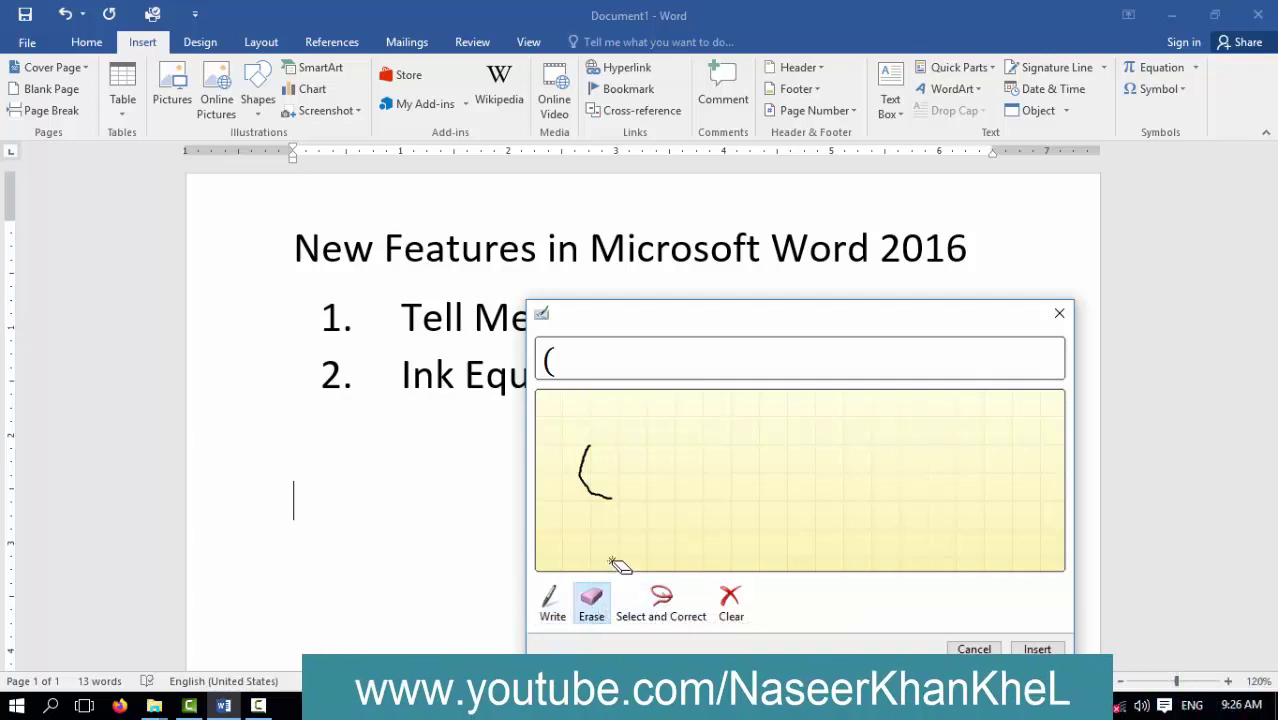
{"action": "left_click", "coordinate": [592, 490]}
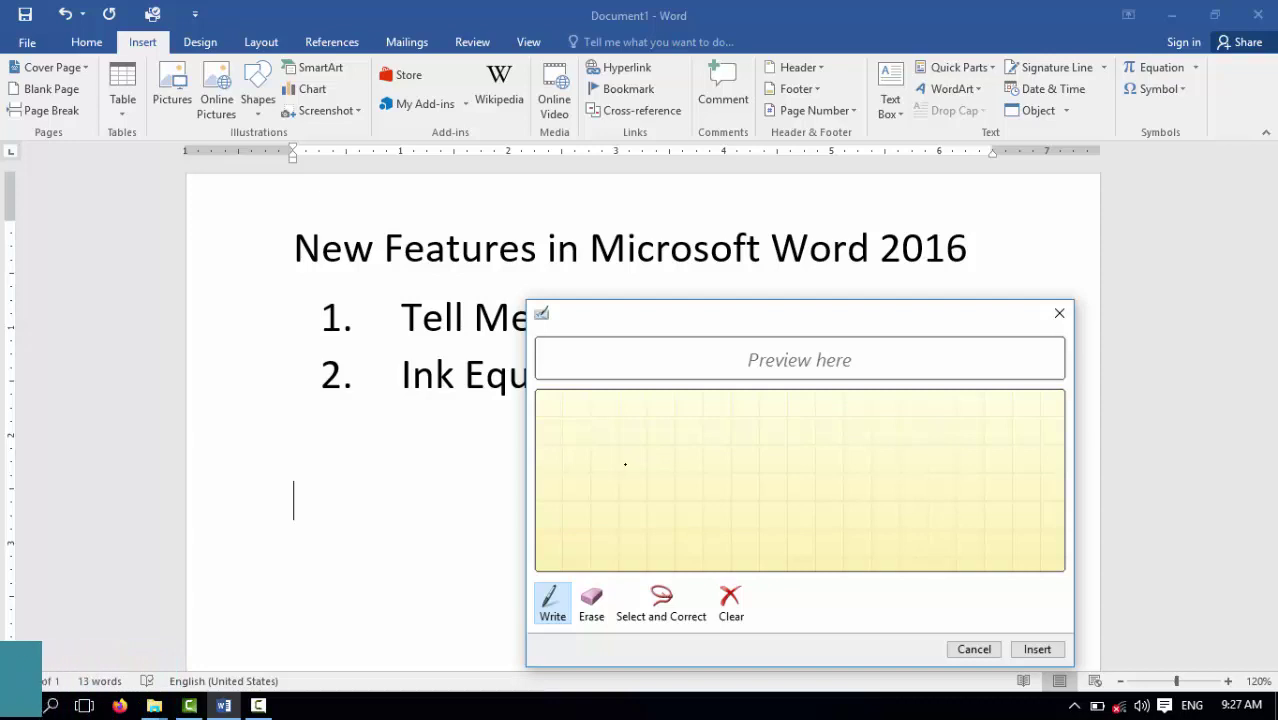
Handwrite the equation a² − b² = 64 in the ink equation area
{"action": "mouse_move", "coordinate": [625, 464]}
{"action": "left_mouse_down"}
{"action": "mouse_move", "coordinate": [594, 484]}
{"action": "mouse_move", "coordinate": [624, 462]}
{"action": "left_mouse_up"}
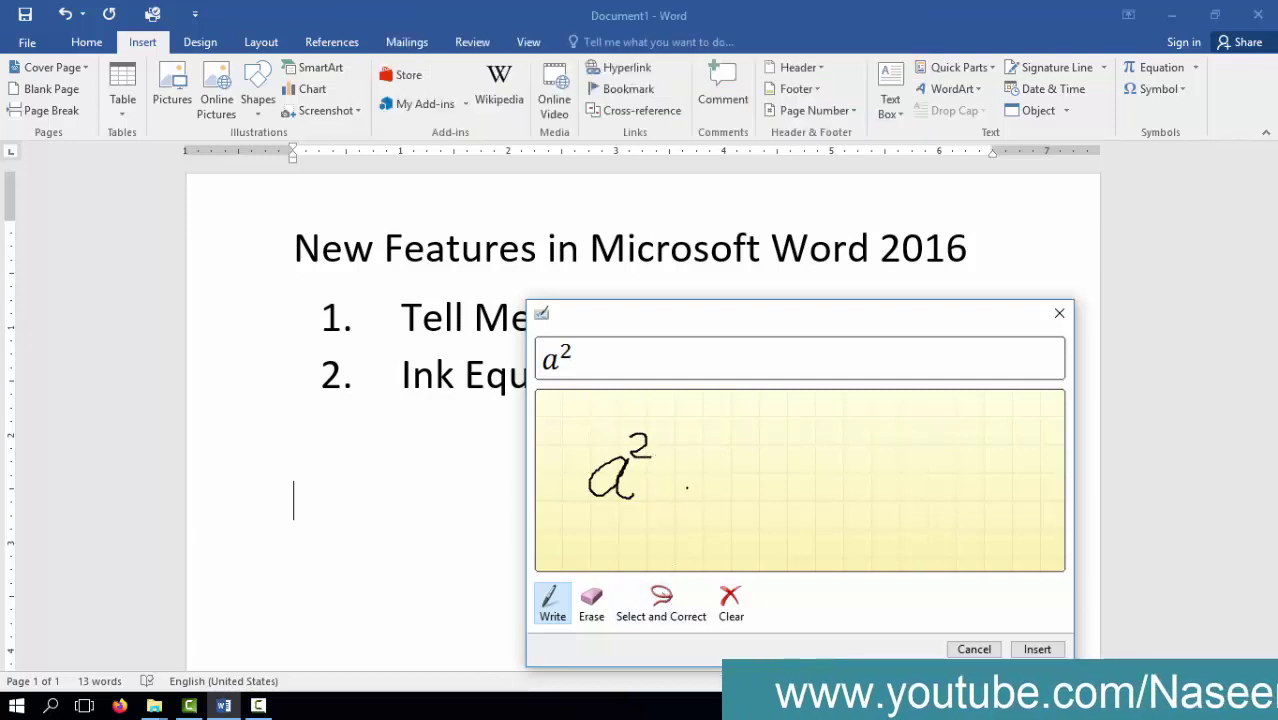
{"action": "mouse_move", "coordinate": [675, 481]}
{"action": "left_mouse_down"}
{"action": "mouse_move", "coordinate": [756, 488]}
{"action": "mouse_move", "coordinate": [739, 493]}
{"action": "left_mouse_up"}
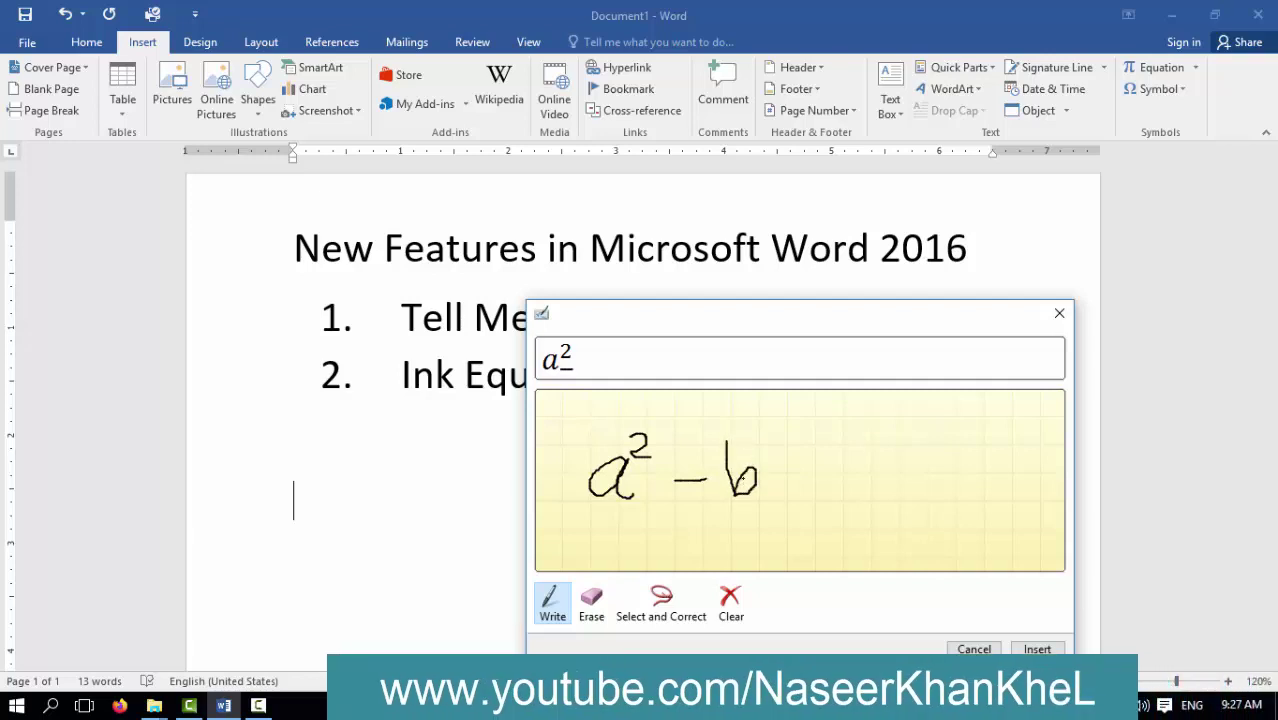
{"action": "left_click_drag", "start_coordinate": [746, 434], "coordinate": [766, 455]}
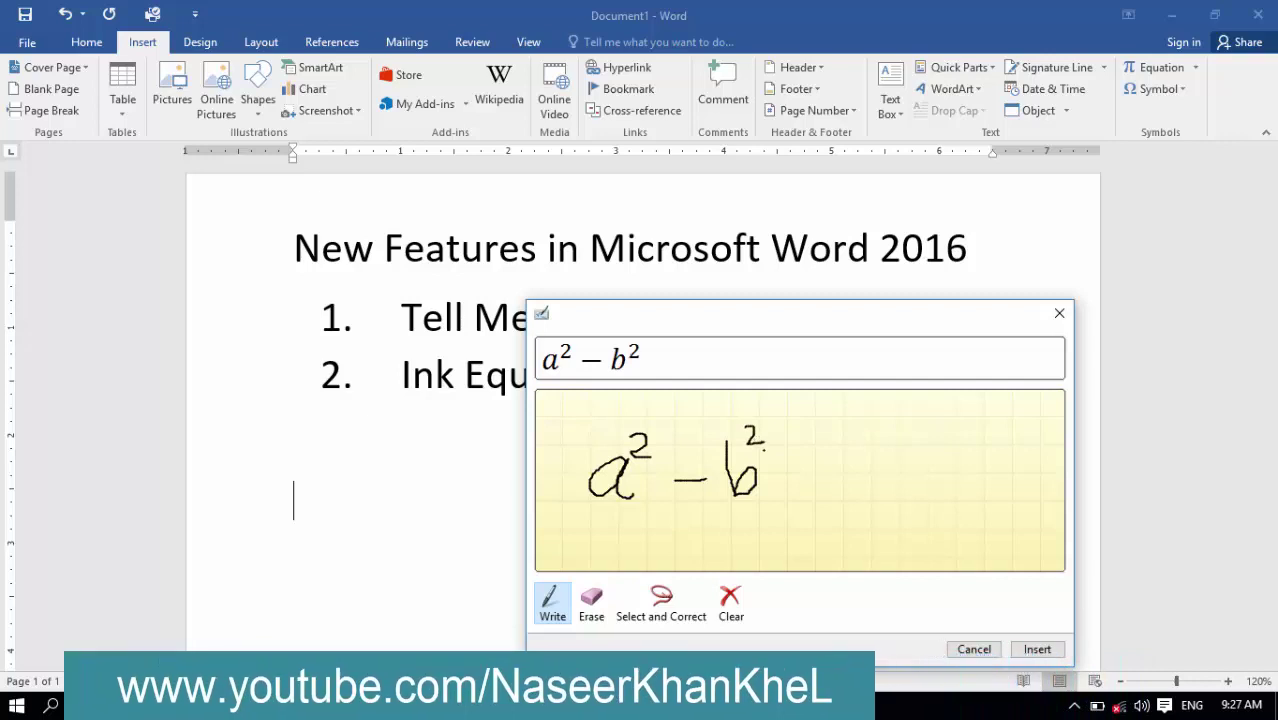
{"action": "mouse_move", "coordinate": [790, 474]}
{"action": "left_mouse_down"}
{"action": "mouse_move", "coordinate": [843, 489]}
{"action": "mouse_move", "coordinate": [853, 476]}
{"action": "left_mouse_up"}
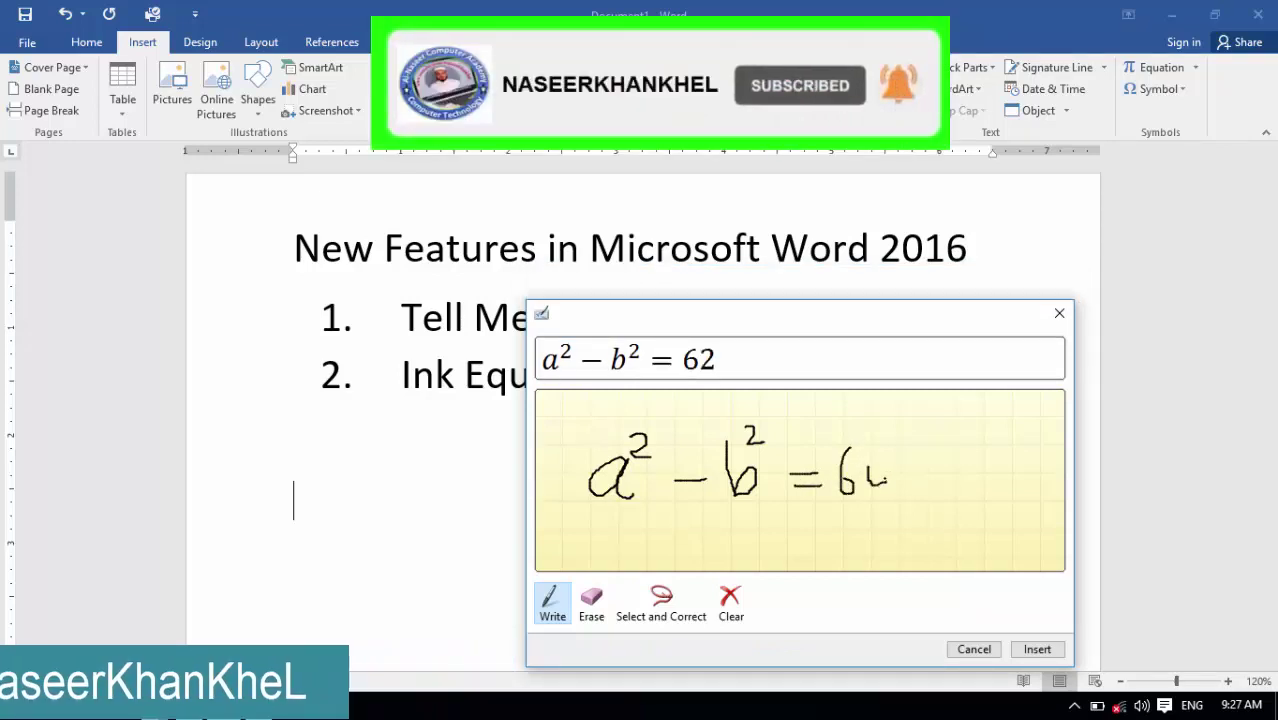
{"action": "left_click_drag", "start_coordinate": [883, 468], "coordinate": [883, 505]}
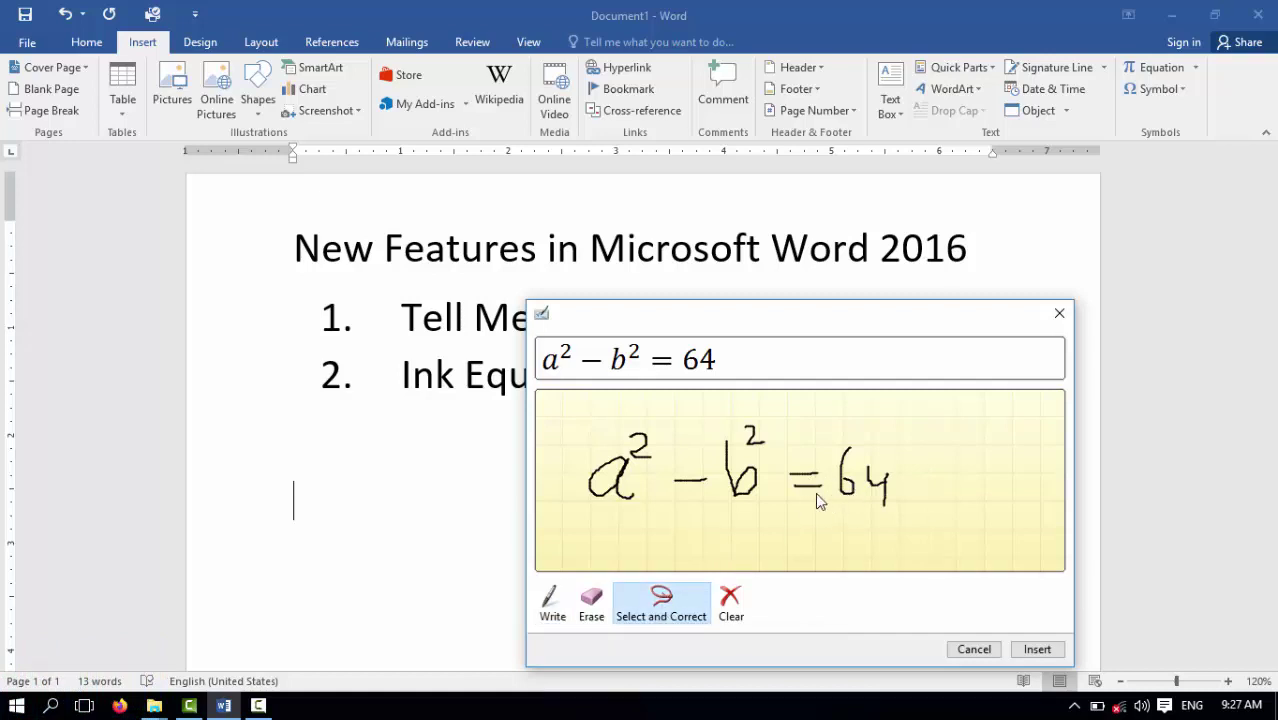
Correct the recognised handwritten 4 to y and insert the equation into the document
{"action": "left_click", "coordinate": [877, 485]}
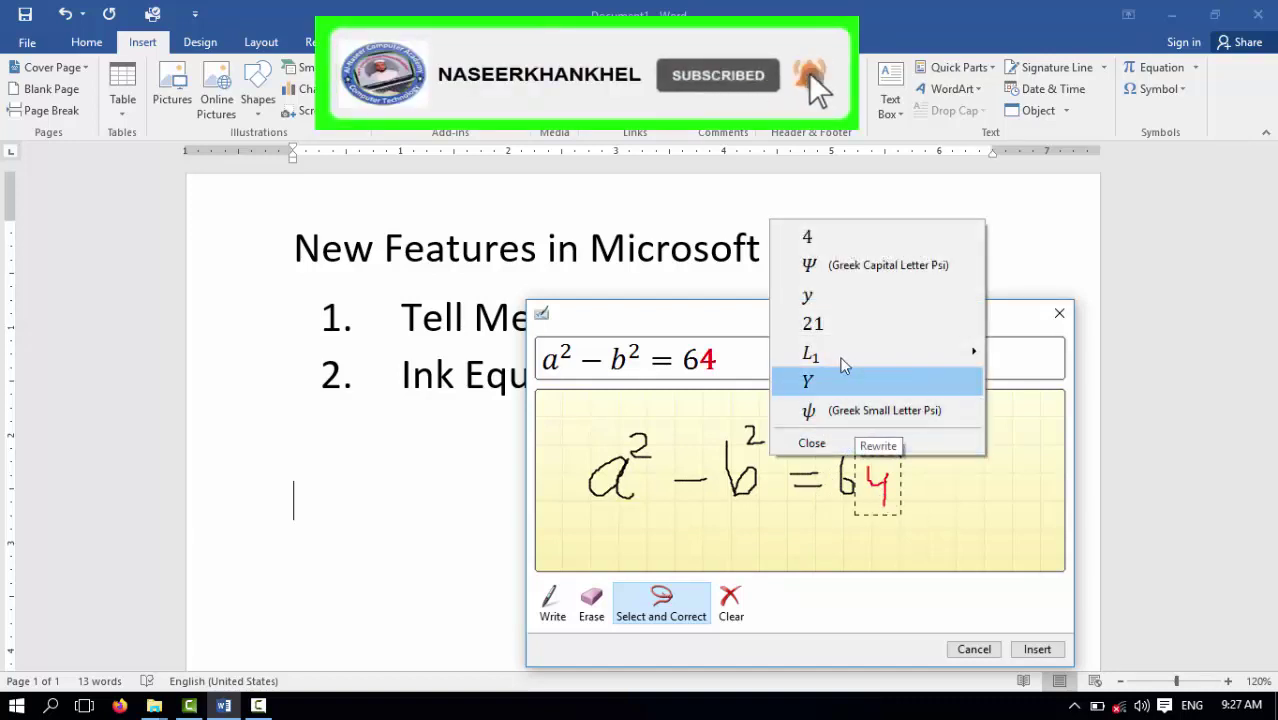
{"action": "left_click", "coordinate": [818, 298]}
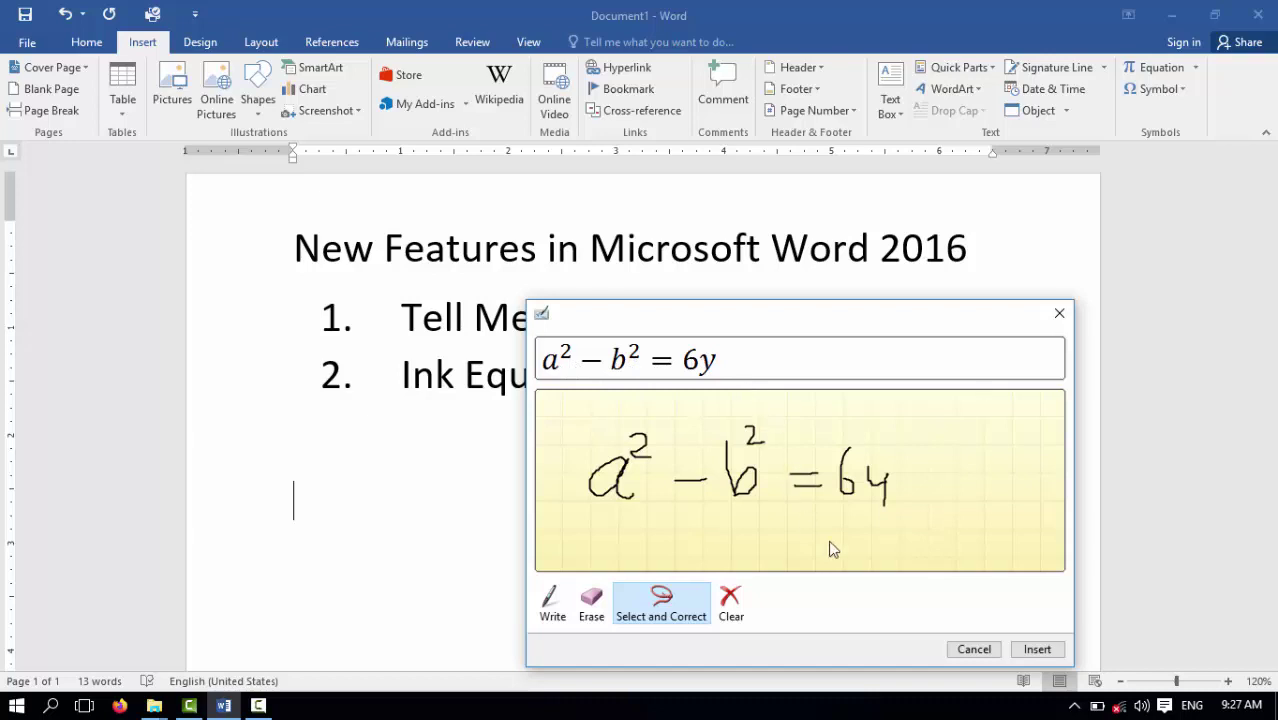
{"action": "left_click", "coordinate": [1038, 650]}
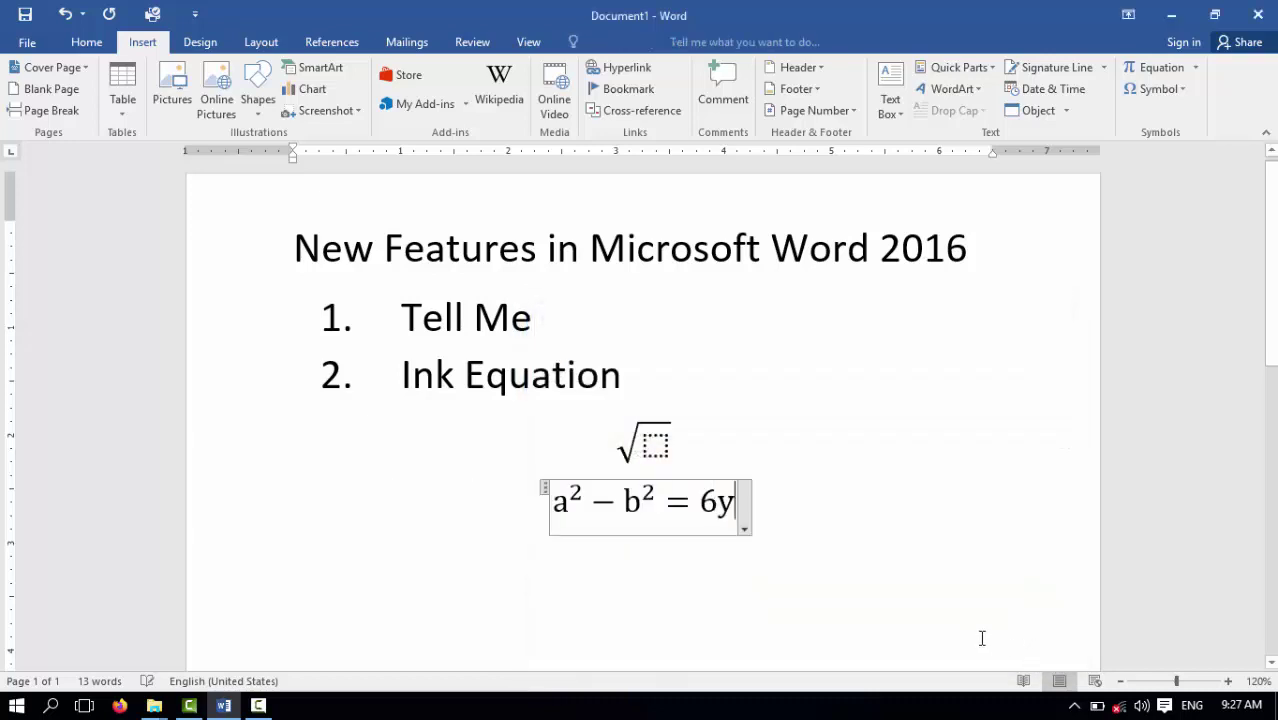